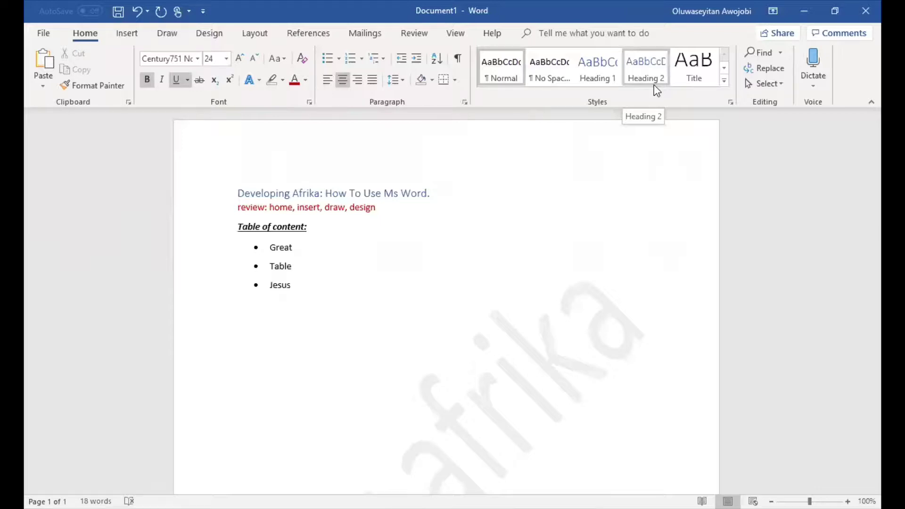
Select the whole document and clear all formatting, leaving plain Calibri 11 text without bullets.
{"action": "left_click", "coordinate": [653, 84]}
{"action": "key", "text": "ctrl+a"}
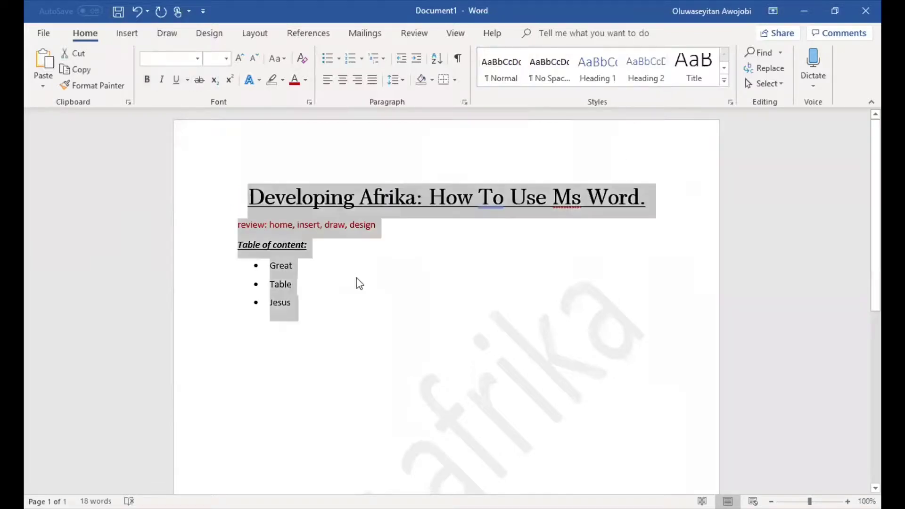
{"action": "left_click", "coordinate": [302, 58]}
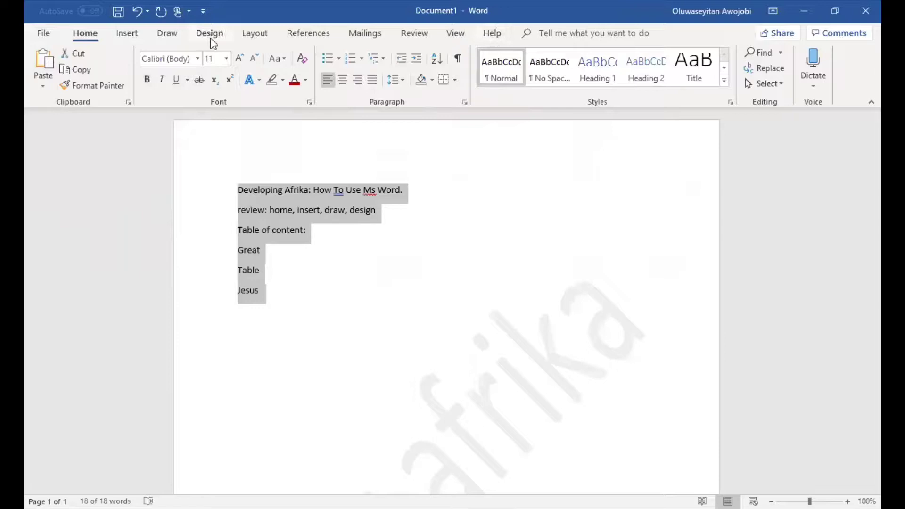
{"action": "left_click", "coordinate": [43, 34]}
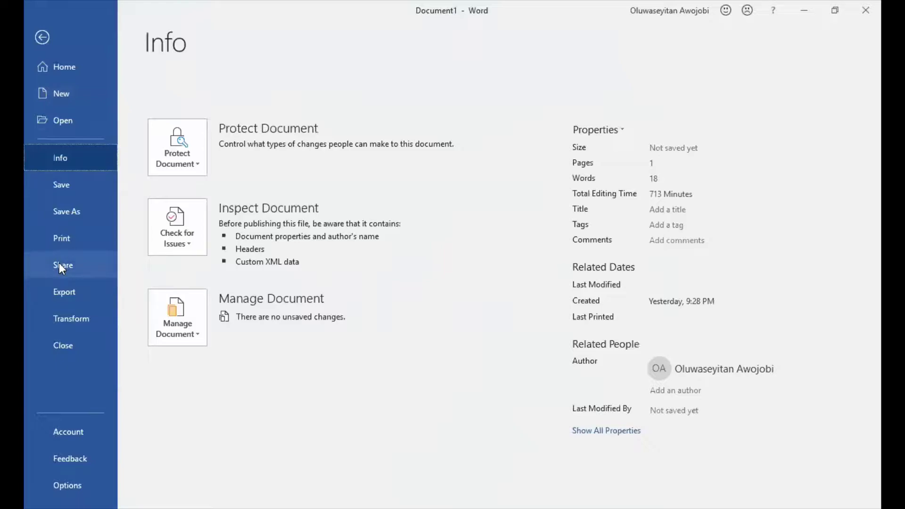
{"action": "key", "text": "Escape"}
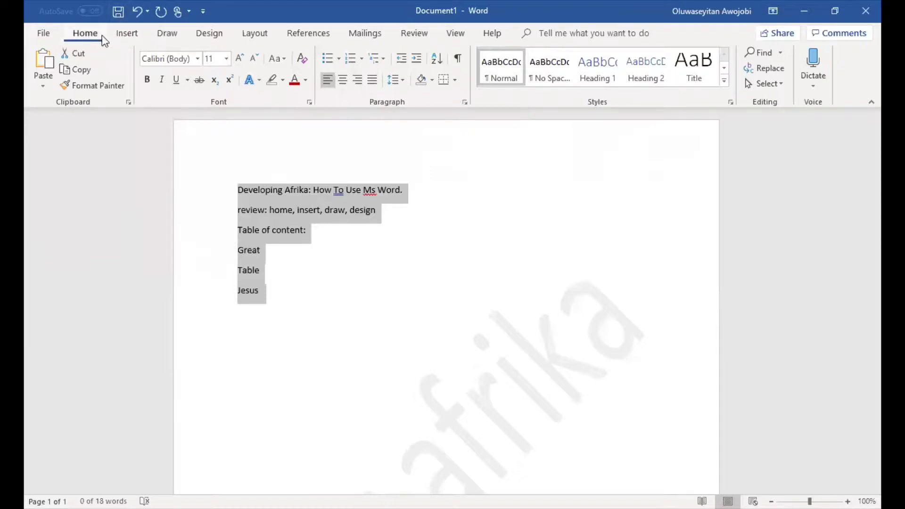
Open and dismiss the Insert table grid twice without adding a table, then show the Design options.
{"action": "left_click", "coordinate": [127, 34]}
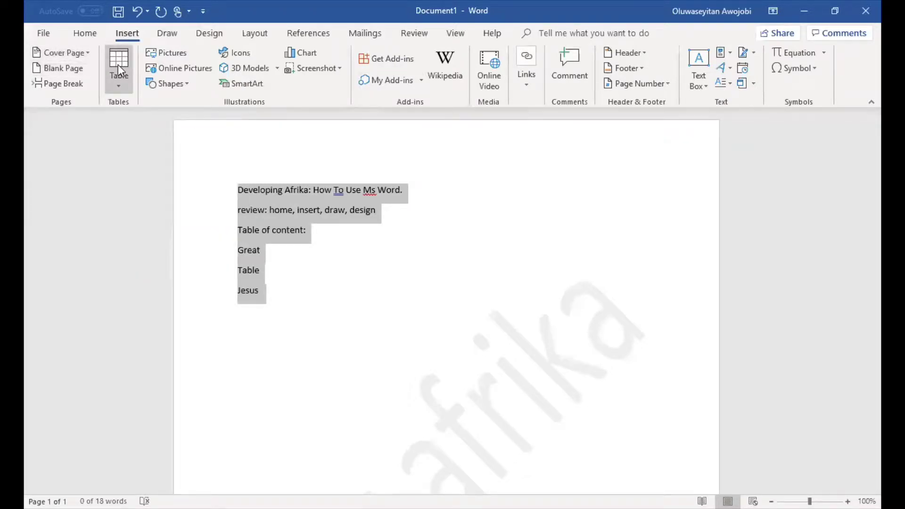
{"action": "left_click", "coordinate": [122, 87]}
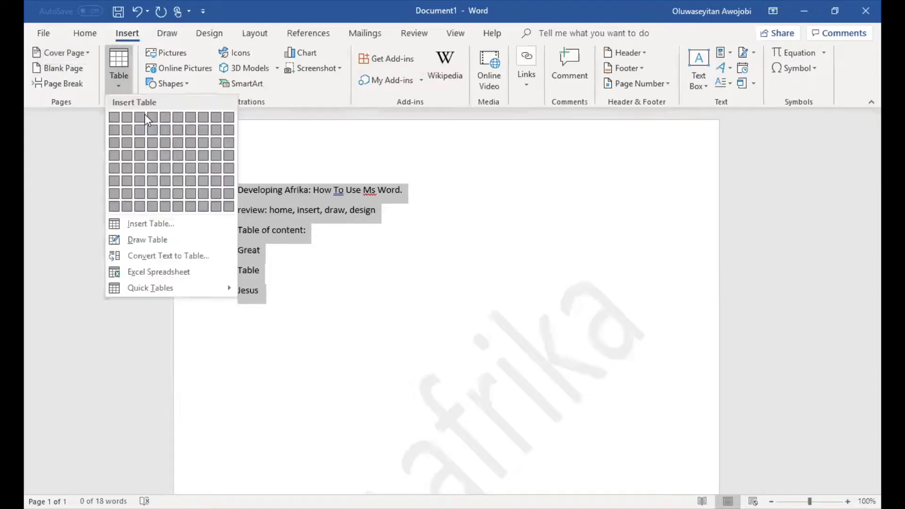
{"action": "left_click", "coordinate": [334, 289]}
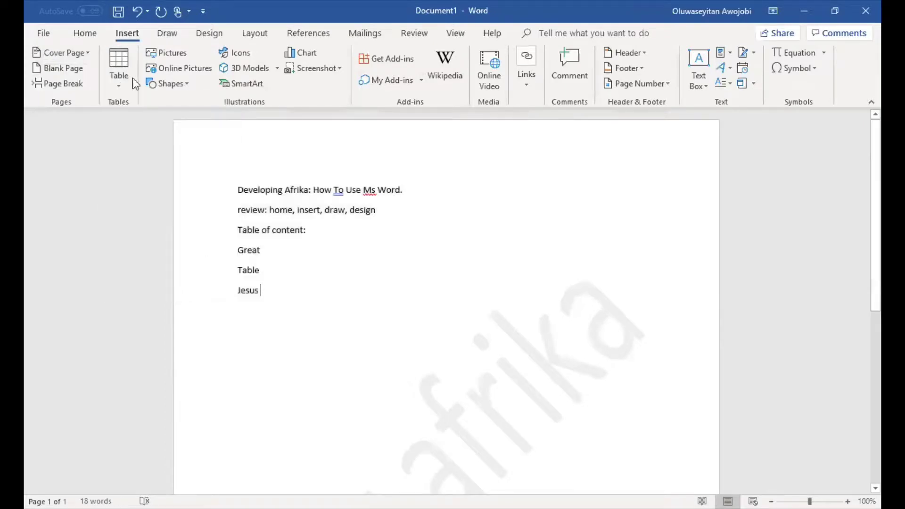
{"action": "left_click", "coordinate": [117, 92]}
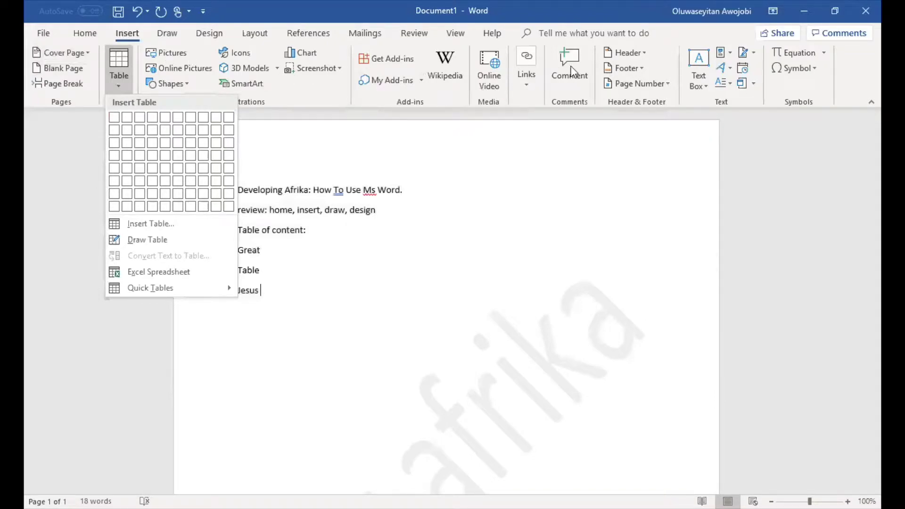
{"action": "key", "text": "Escape"}
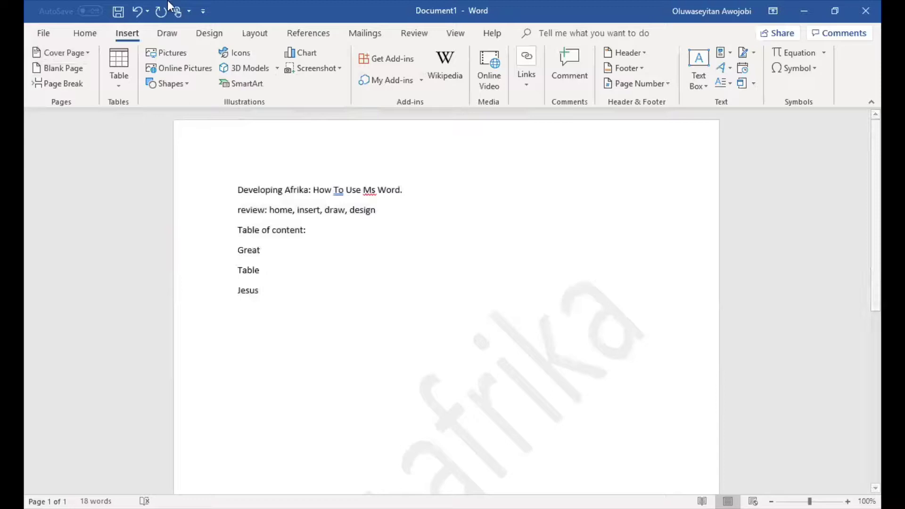
{"action": "left_click", "coordinate": [209, 34]}
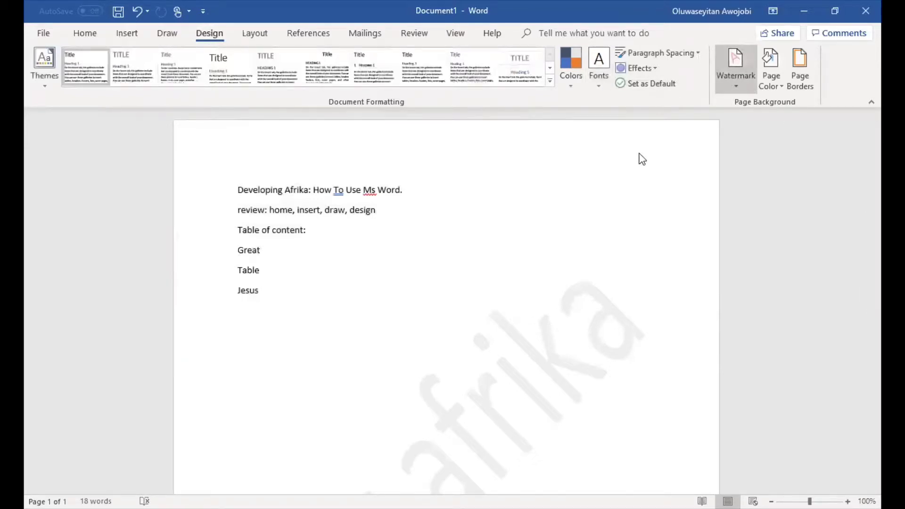
Replace the CONFIDENTIAL custom watermark text with 'Dev Afrika', then look at the Page Color choices.
{"action": "key", "text": "ctrl+z"}
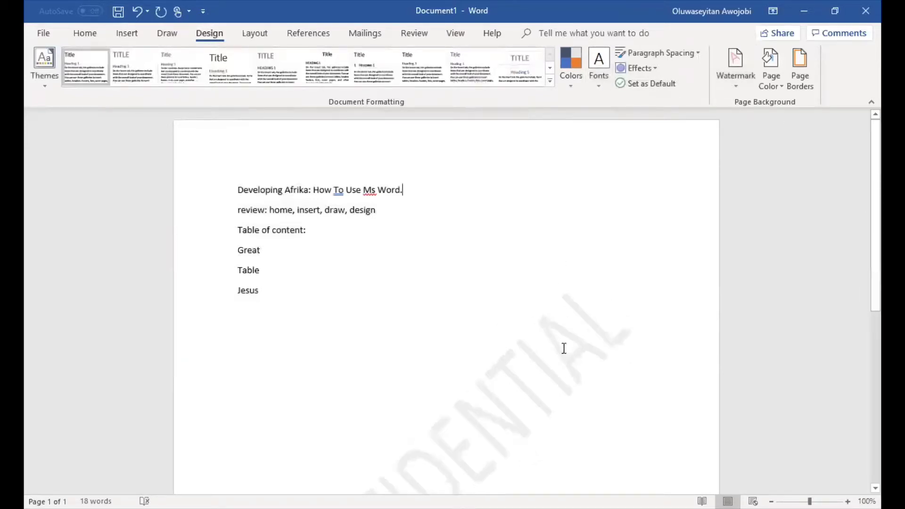
{"action": "left_click", "coordinate": [731, 78]}
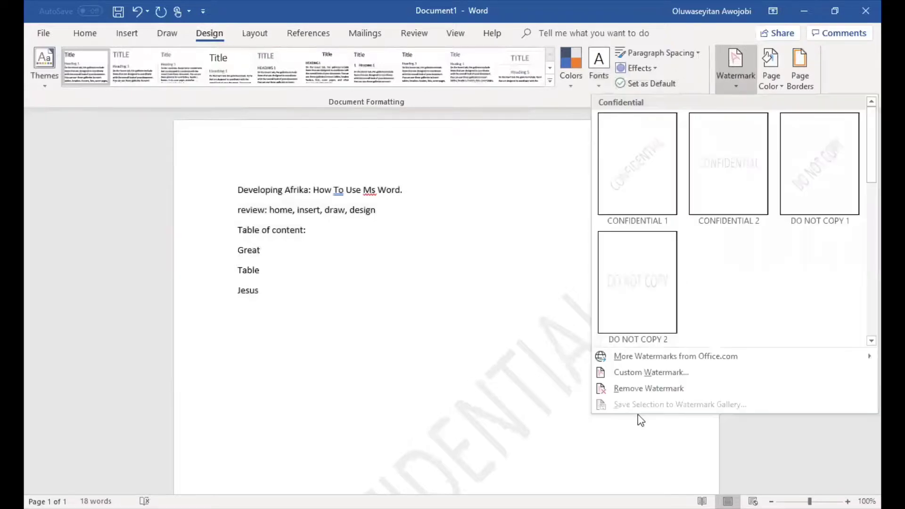
{"action": "left_click", "coordinate": [644, 372]}
{"action": "double_click", "coordinate": [405, 257]}
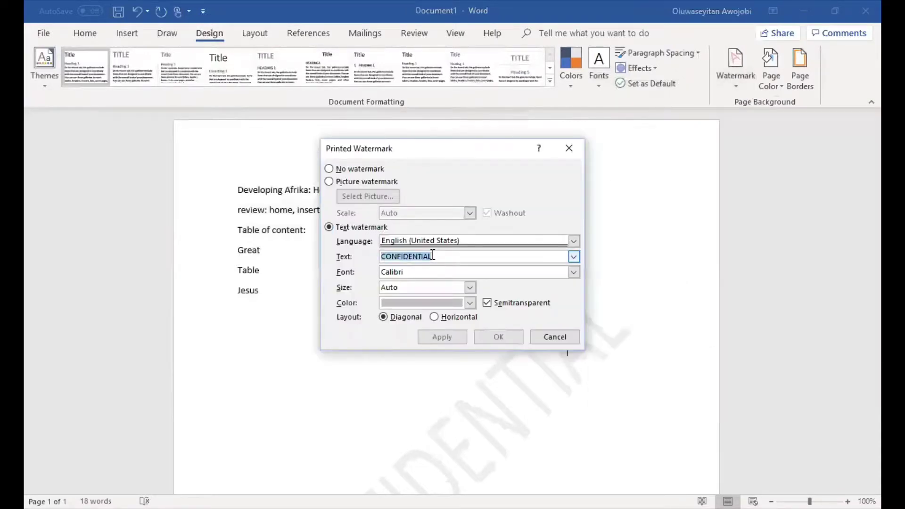
{"action": "type", "text": "Dev Afrika"}
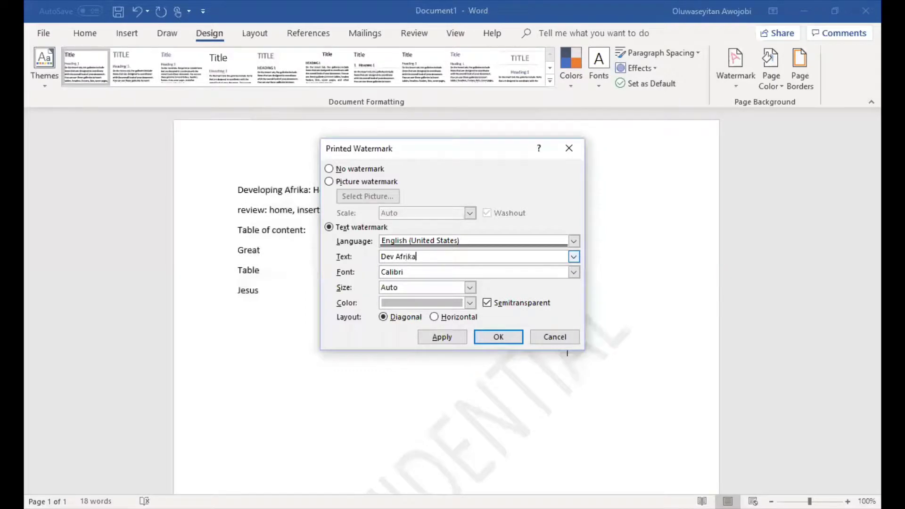
{"action": "key", "text": "Return"}
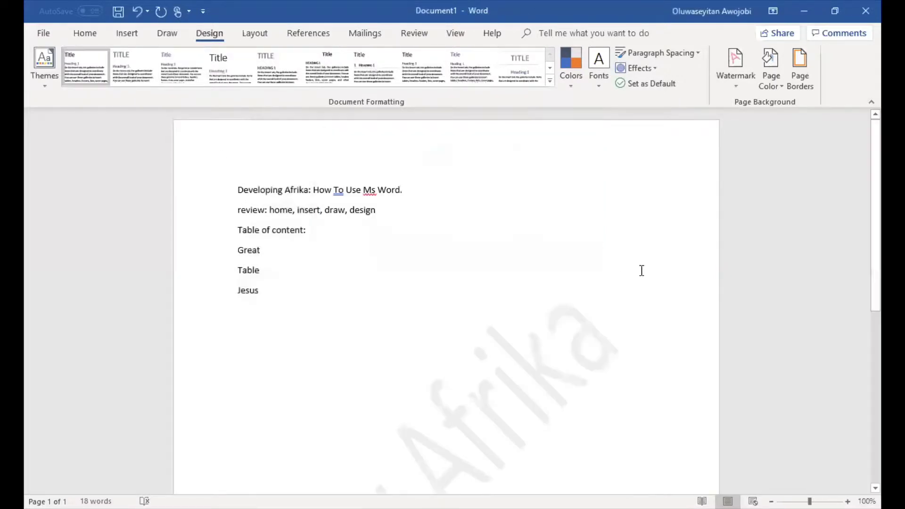
{"action": "left_click", "coordinate": [777, 88]}
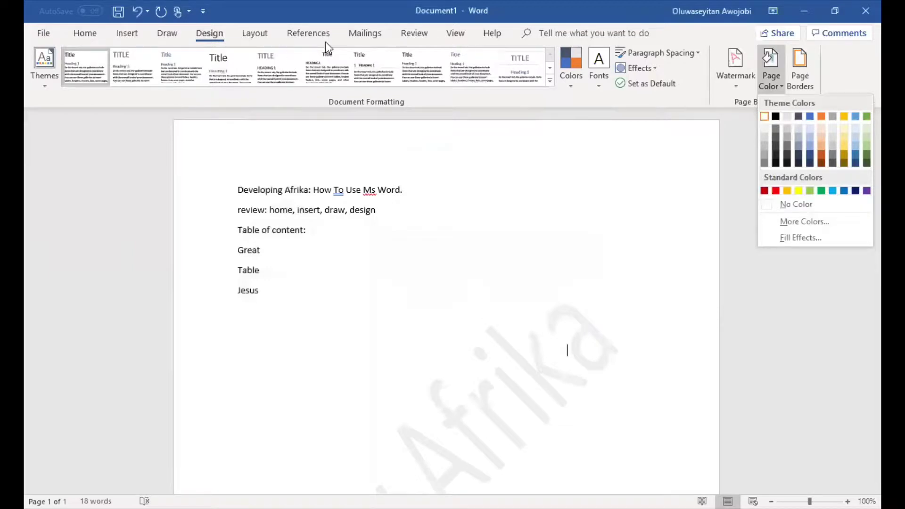
{"action": "left_click", "coordinate": [266, 37]}
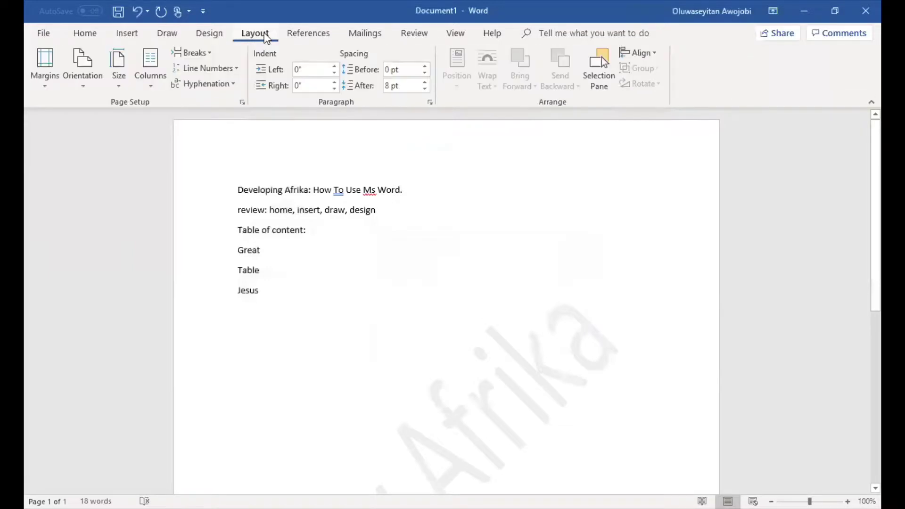
Browse the margin presets, References, Review and View options, briefly entering and leaving Read Mode.
{"action": "left_click", "coordinate": [36, 88]}
{"action": "left_click", "coordinate": [43, 192]}
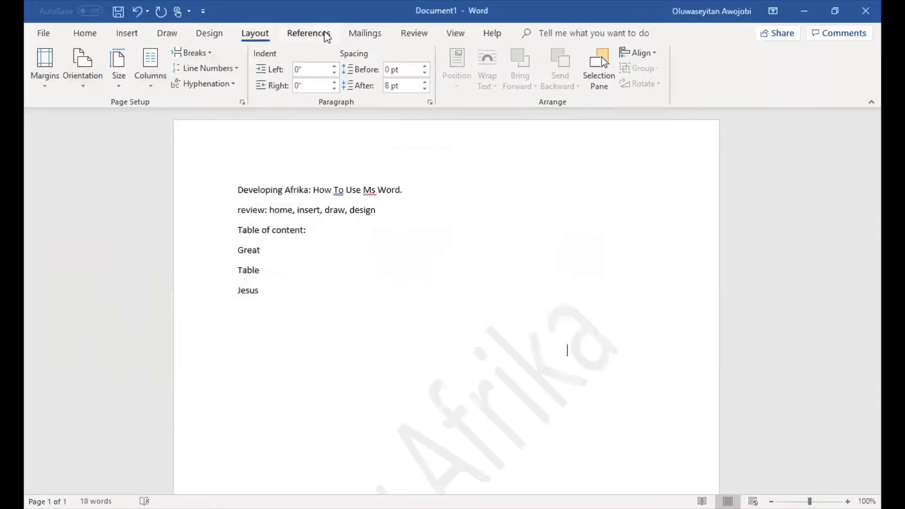
{"action": "left_click", "coordinate": [308, 33]}
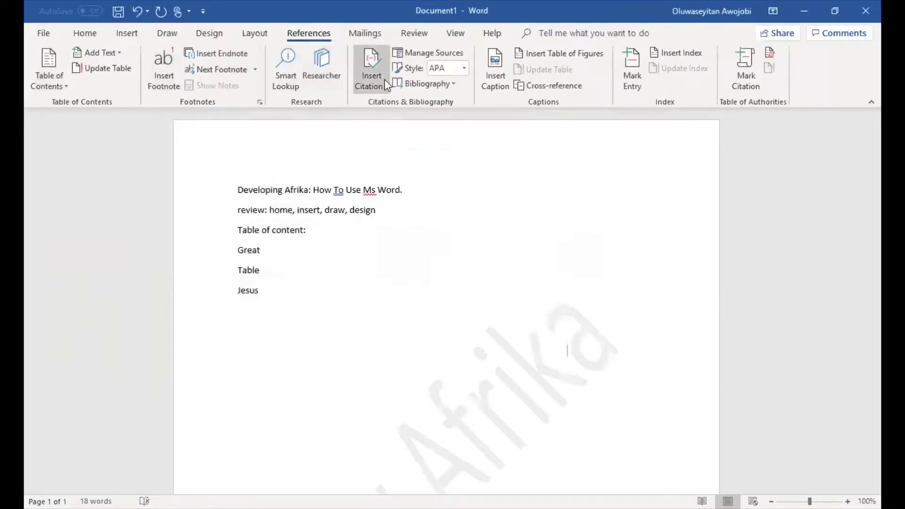
{"action": "left_click", "coordinate": [420, 36]}
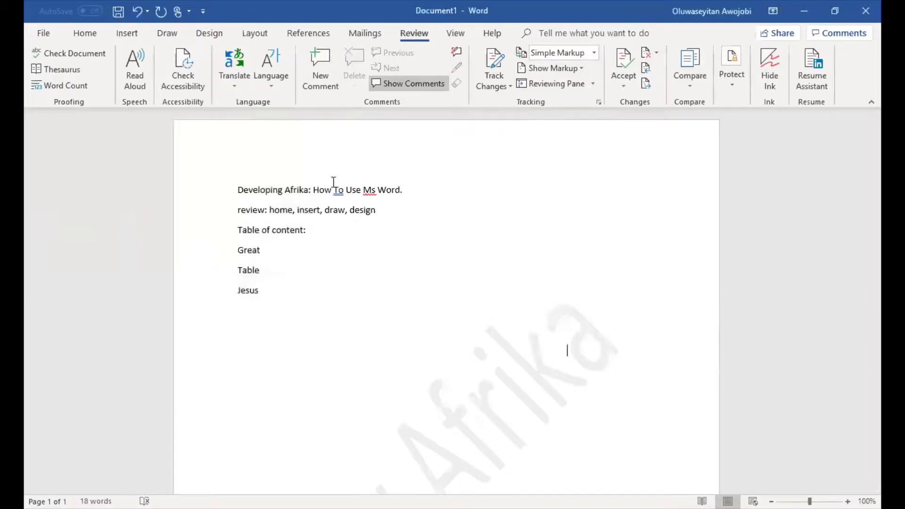
{"action": "left_click", "coordinate": [461, 34]}
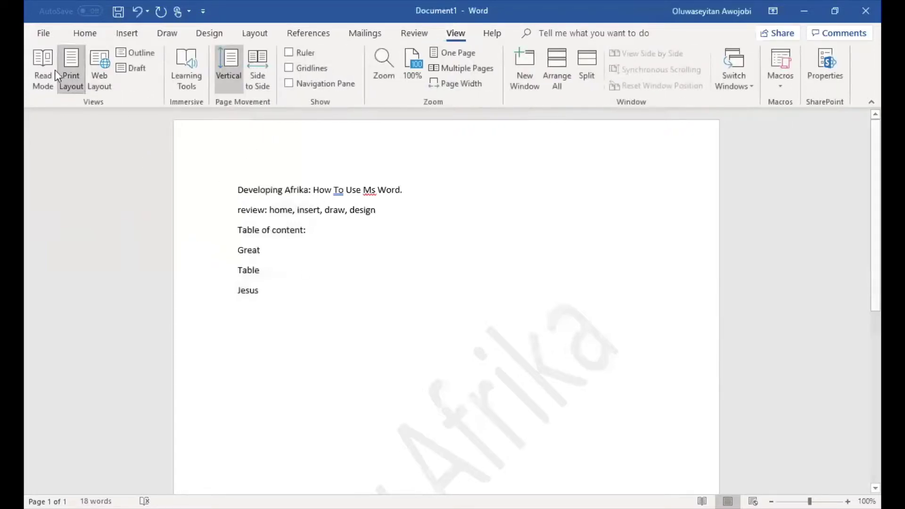
{"action": "left_click", "coordinate": [34, 69]}
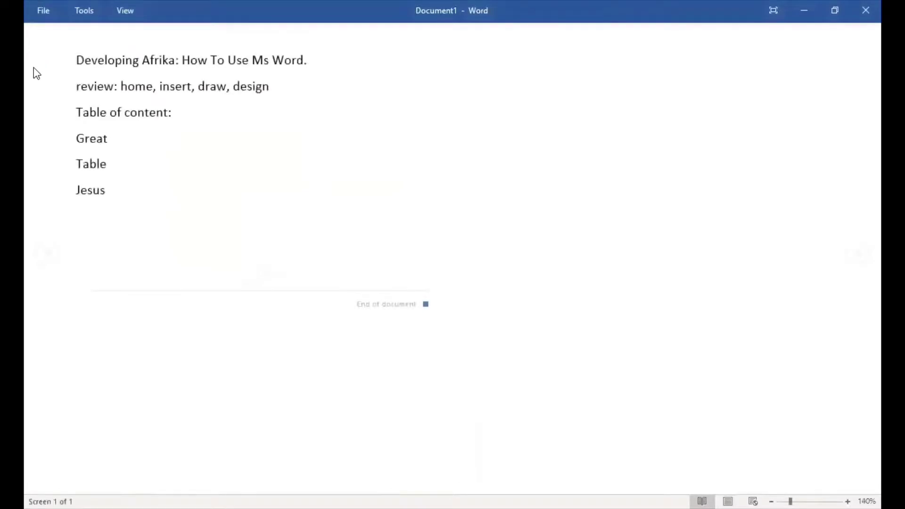
{"action": "key", "text": "Escape"}
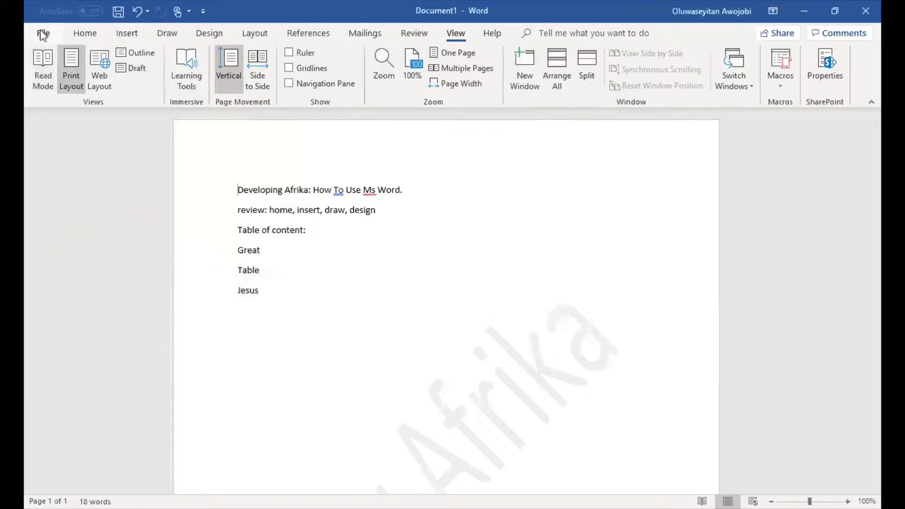
Make the title line 'Developing Afrika: How To Use Ms Word.' bold and underlined.
{"action": "left_click", "coordinate": [85, 35]}
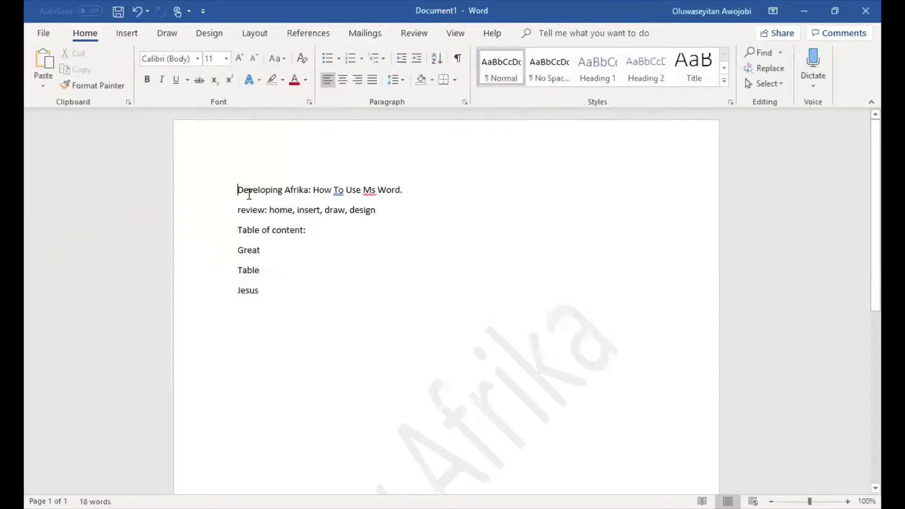
{"action": "left_click_drag", "start_coordinate": [249, 193], "coordinate": [406, 195]}
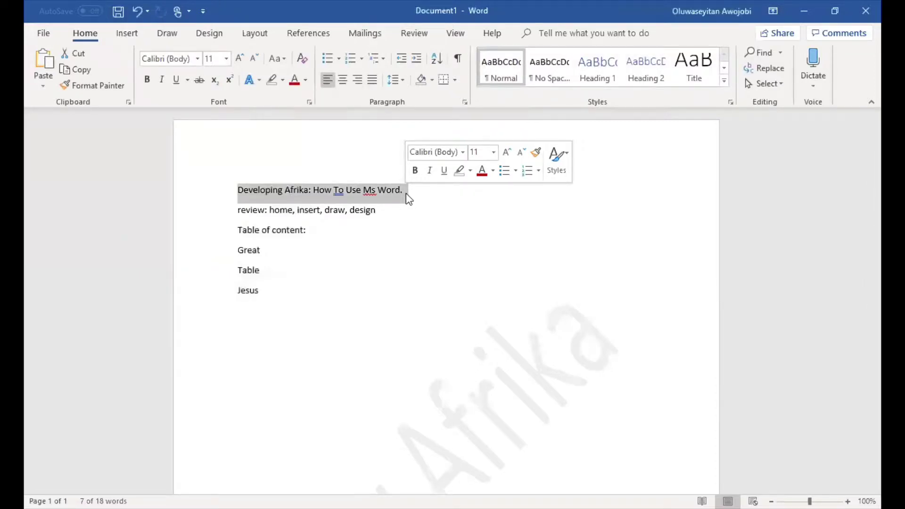
{"action": "left_click", "coordinate": [415, 170]}
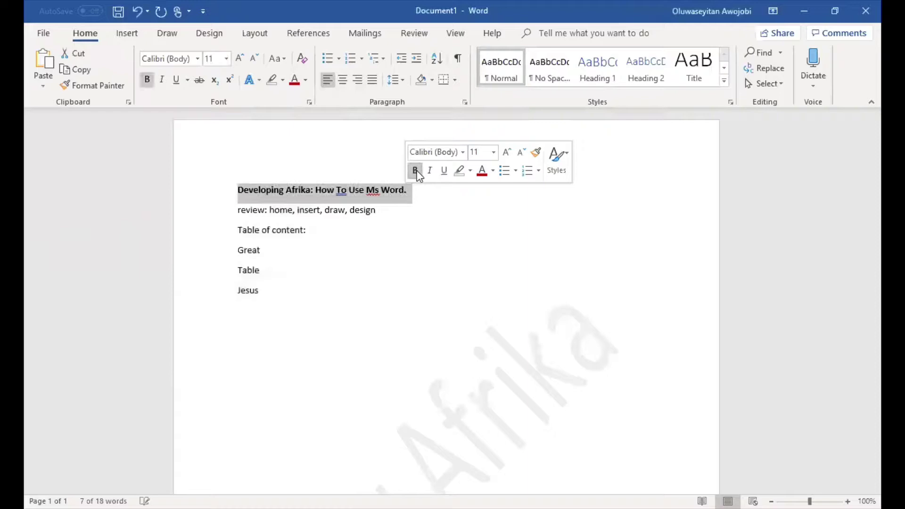
{"action": "left_click", "coordinate": [443, 172]}
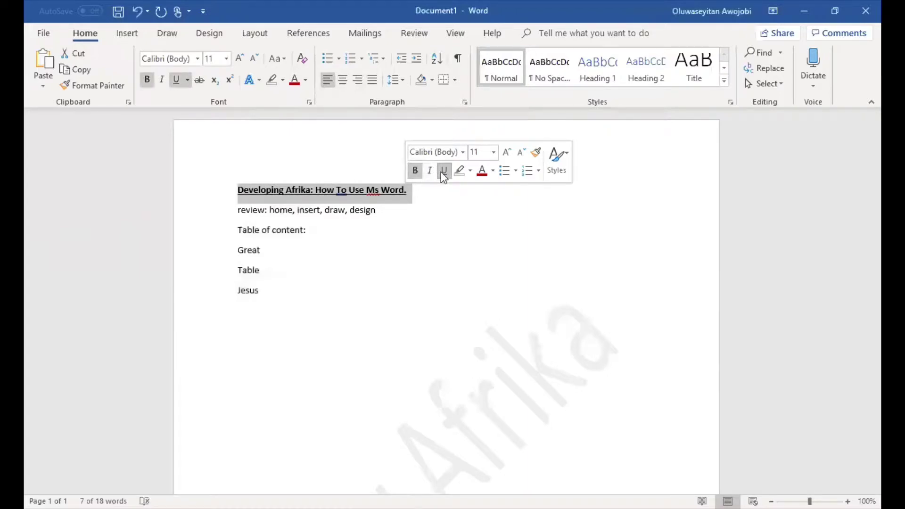
Set the title to 28 pt, trying 26 and 24 along the way.
{"action": "left_click", "coordinate": [225, 59]}
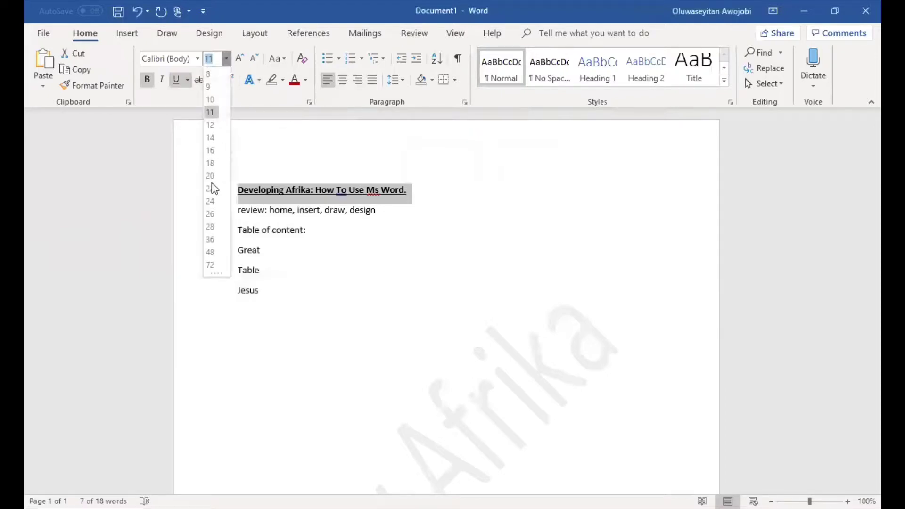
{"action": "left_click", "coordinate": [210, 214]}
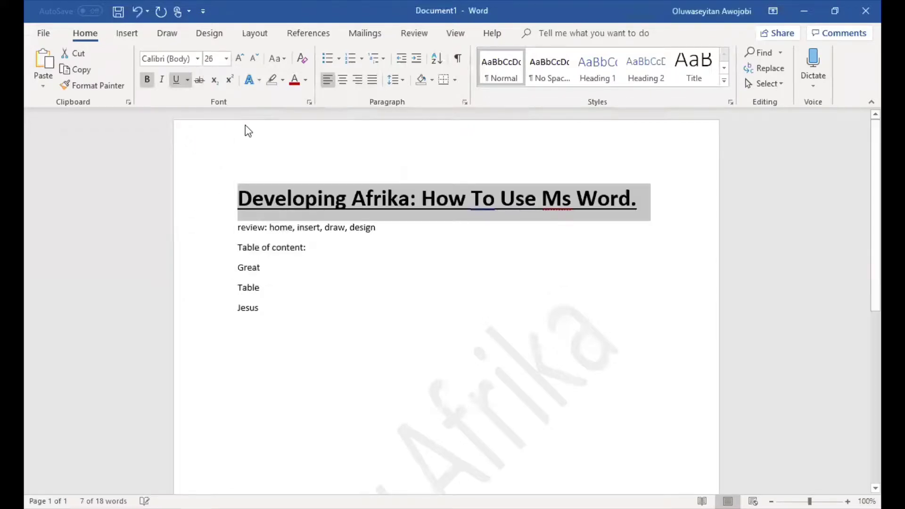
{"action": "left_click", "coordinate": [240, 58]}
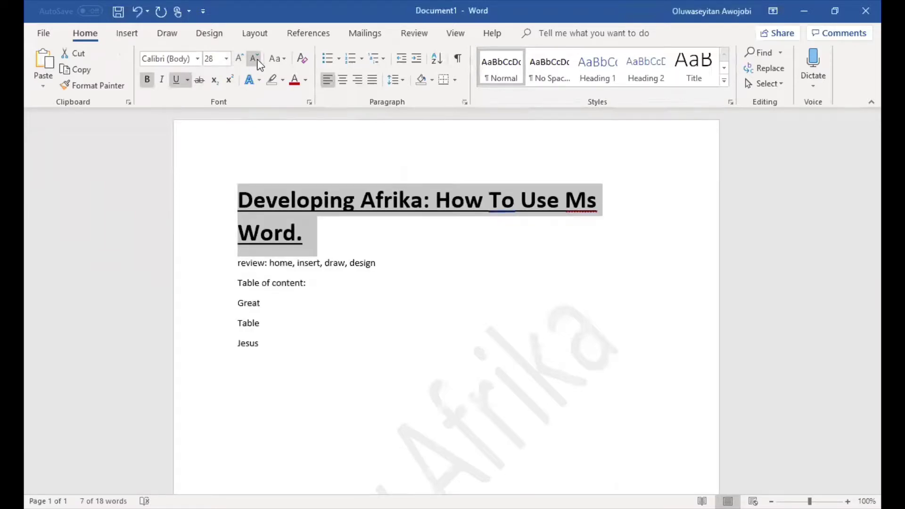
{"action": "left_click", "coordinate": [256, 60]}
{"action": "left_click", "coordinate": [256, 60]}
{"action": "left_click", "coordinate": [240, 61]}
{"action": "left_click", "coordinate": [240, 61]}
Apply the Futura Bk BT font to the title.
{"action": "left_click", "coordinate": [197, 60]}
{"action": "scroll", "coordinate": [323, 105], "scroll_direction": "down", "scroll_amount": 1}
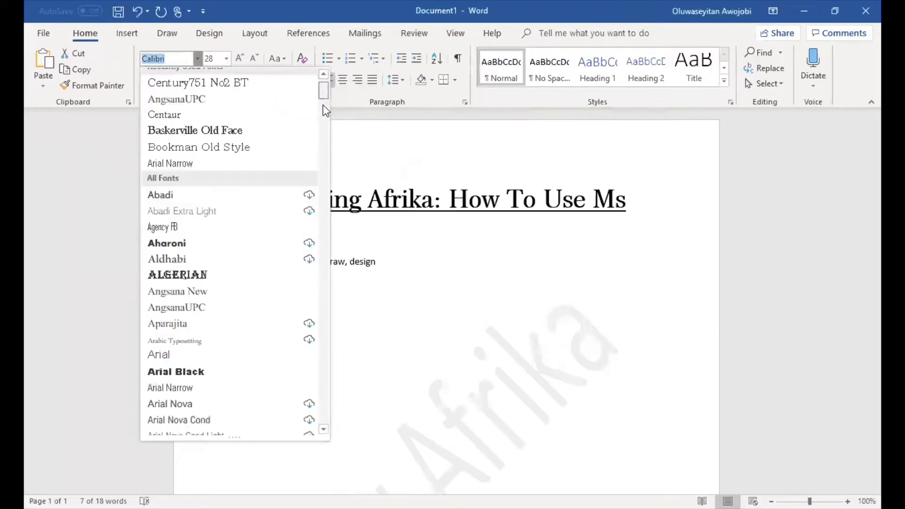
{"action": "left_click_drag", "start_coordinate": [323, 105], "coordinate": [325, 142]}
{"action": "scroll", "coordinate": [288, 158], "scroll_direction": "down", "scroll_amount": 18}
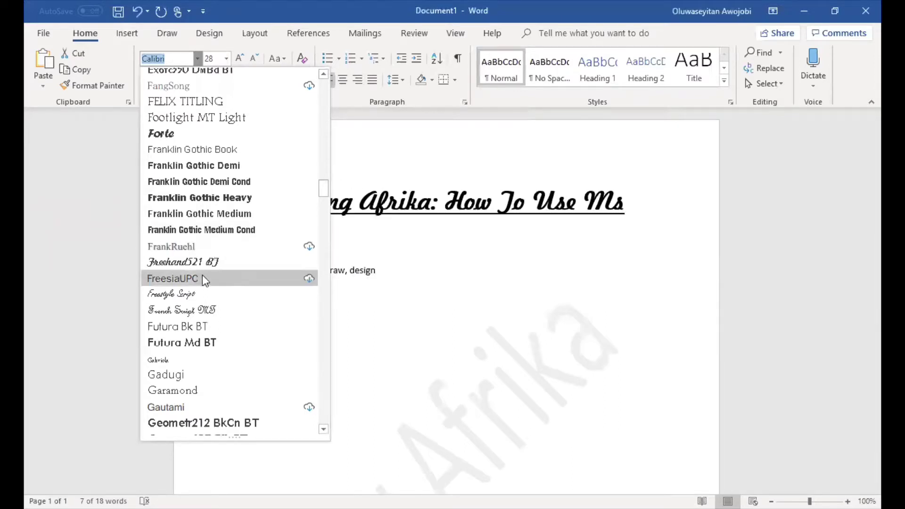
{"action": "left_click", "coordinate": [191, 330]}
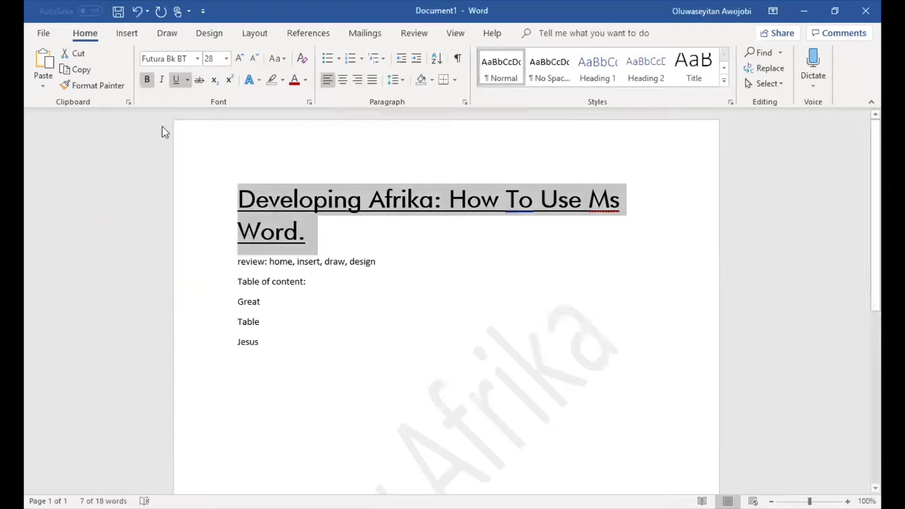
Italicize the title, then cut and paste it back above the review line, keeping source formatting.
{"action": "left_click", "coordinate": [163, 83]}
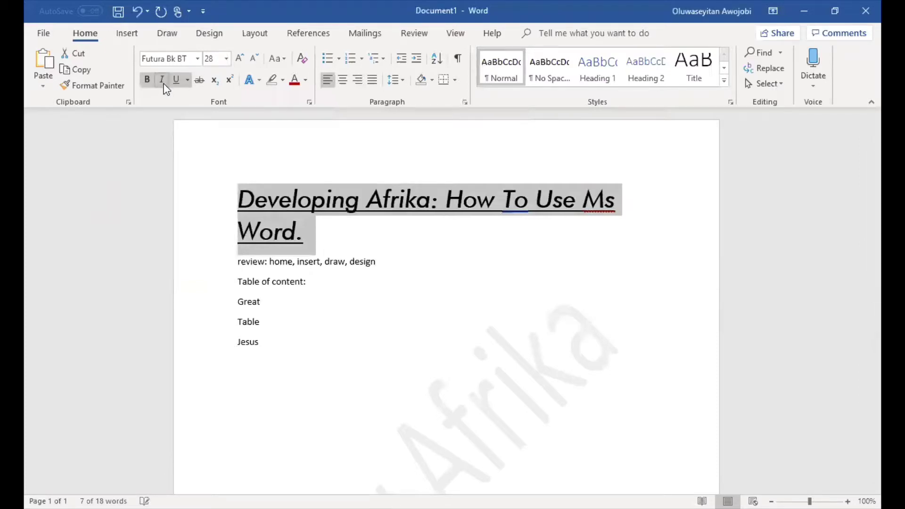
{"action": "left_click", "coordinate": [355, 231]}
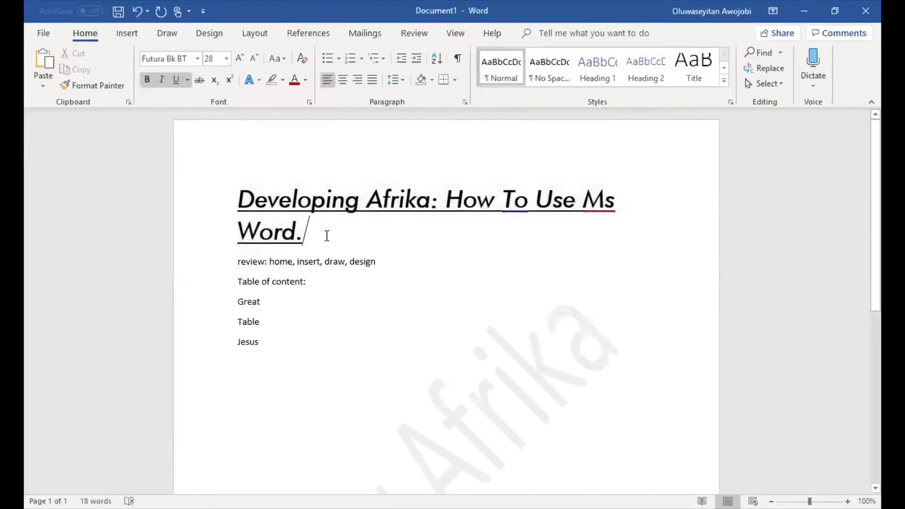
{"action": "left_click_drag", "start_coordinate": [285, 221], "coordinate": [236, 197]}
{"action": "key", "text": "ctrl+c"}
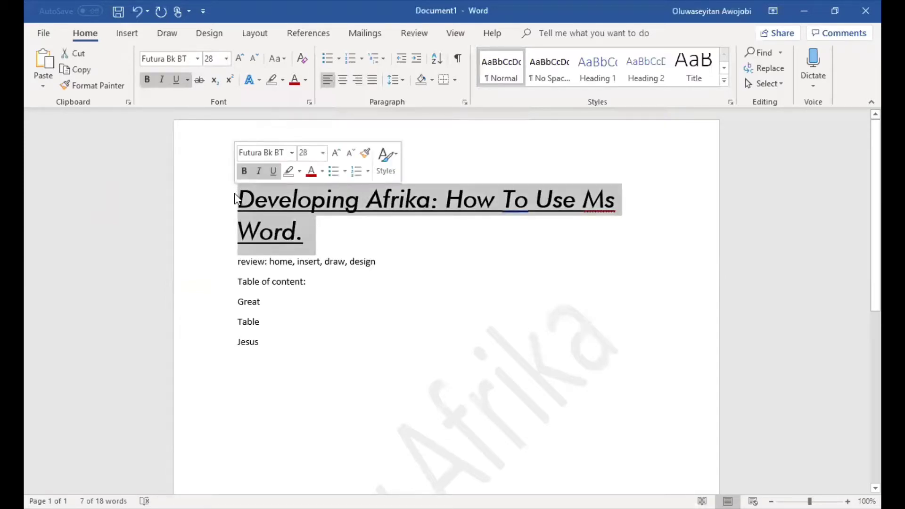
{"action": "left_click", "coordinate": [81, 59]}
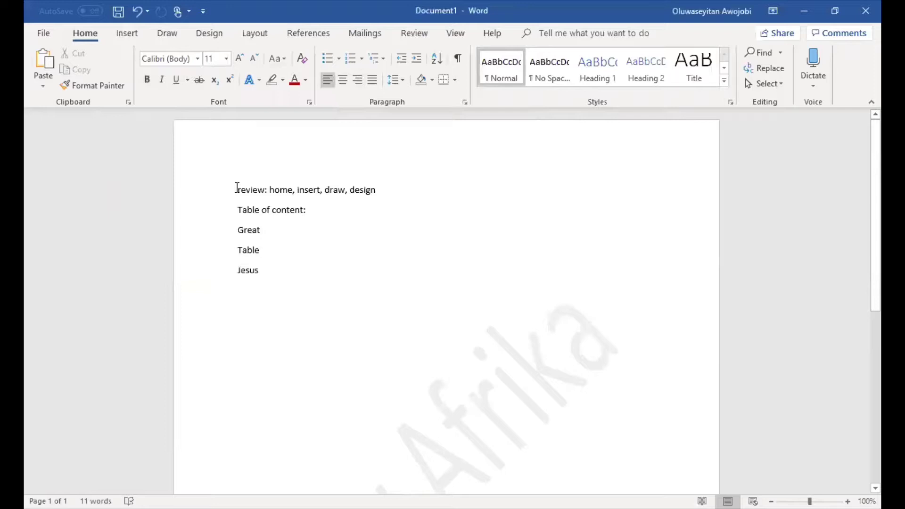
{"action": "key", "text": "ctrl+v"}
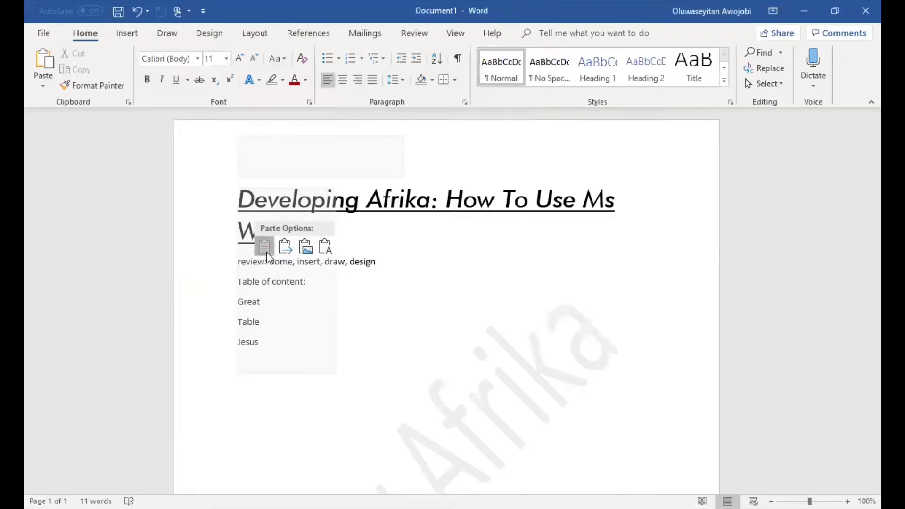
{"action": "left_click", "coordinate": [267, 254]}
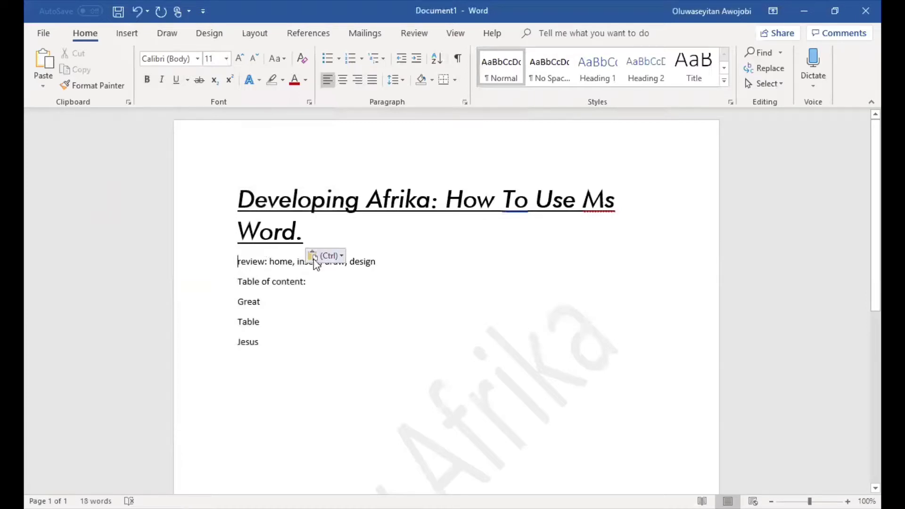
Color the 'review: home, insert, draw, design' line red.
{"action": "mouse_move", "coordinate": [238, 262]}
{"action": "left_mouse_down"}
{"action": "mouse_move", "coordinate": [291, 273]}
{"action": "mouse_move", "coordinate": [405, 267]}
{"action": "left_mouse_up"}
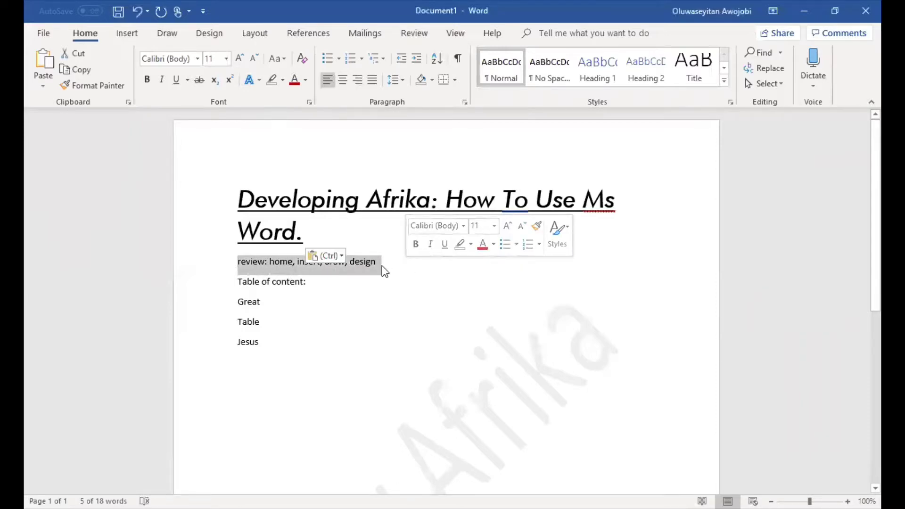
{"action": "left_click", "coordinate": [305, 81]}
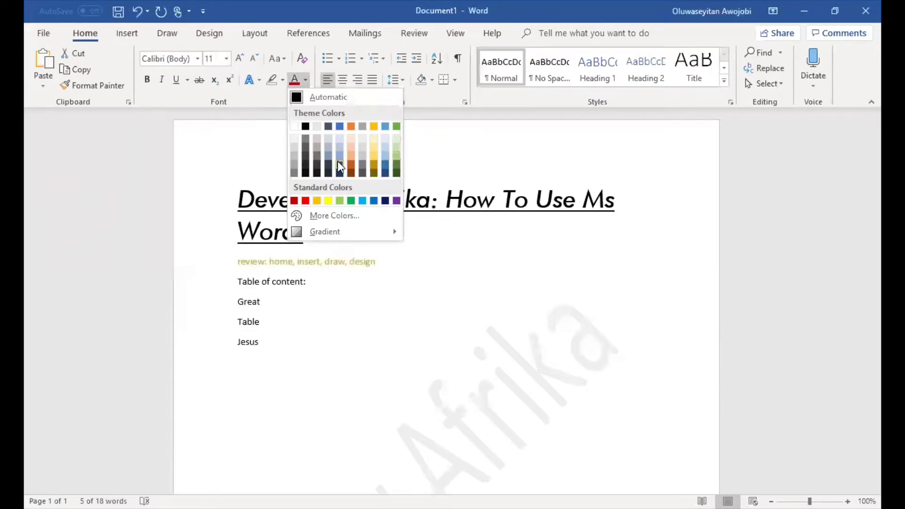
{"action": "left_click", "coordinate": [274, 140]}
Reselect the red review line and view the highlight colours without applying one.
{"action": "mouse_move", "coordinate": [382, 261]}
{"action": "left_mouse_down"}
{"action": "mouse_move", "coordinate": [252, 253]}
{"action": "mouse_move", "coordinate": [393, 267]}
{"action": "left_mouse_up"}
{"action": "left_click", "coordinate": [238, 264]}
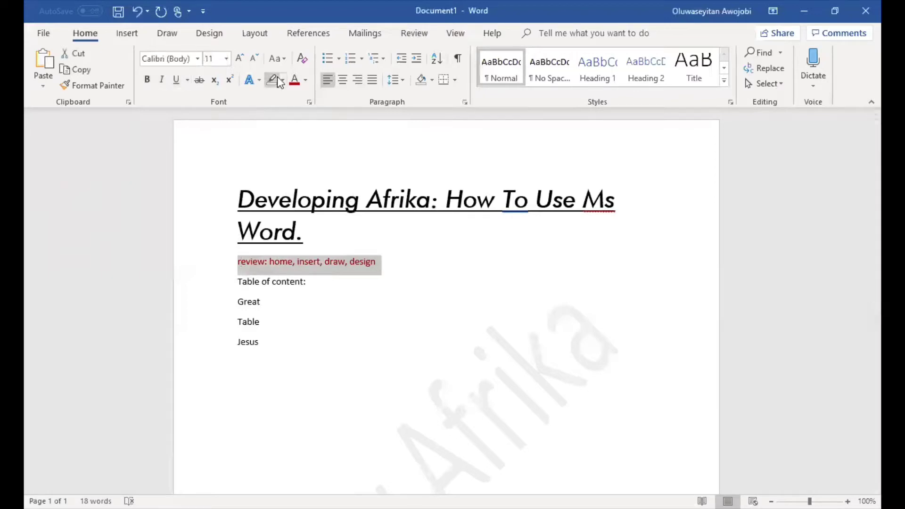
{"action": "left_click", "coordinate": [395, 269]}
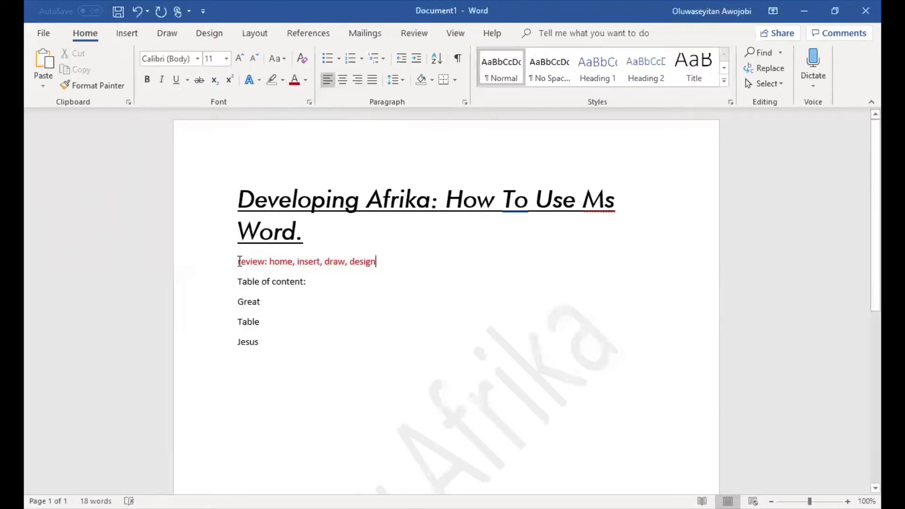
{"action": "left_click_drag", "start_coordinate": [239, 260], "coordinate": [400, 266]}
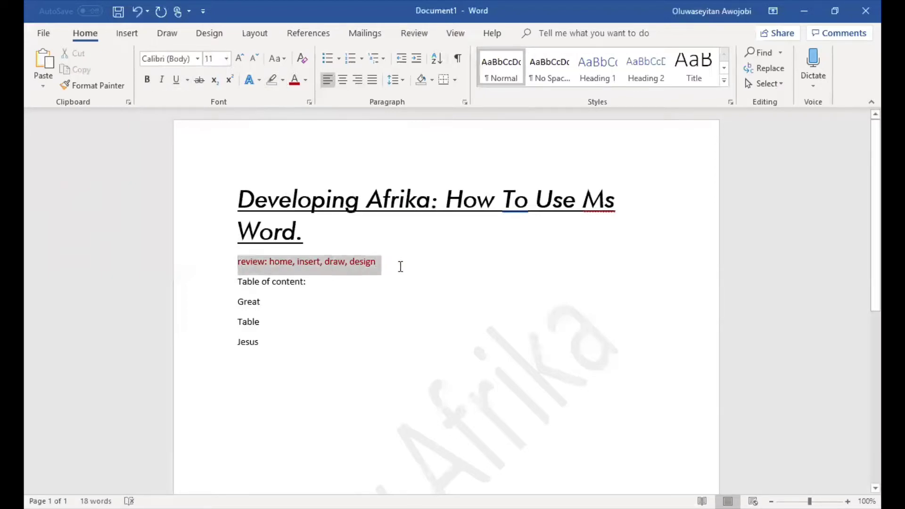
{"action": "left_click", "coordinate": [282, 81]}
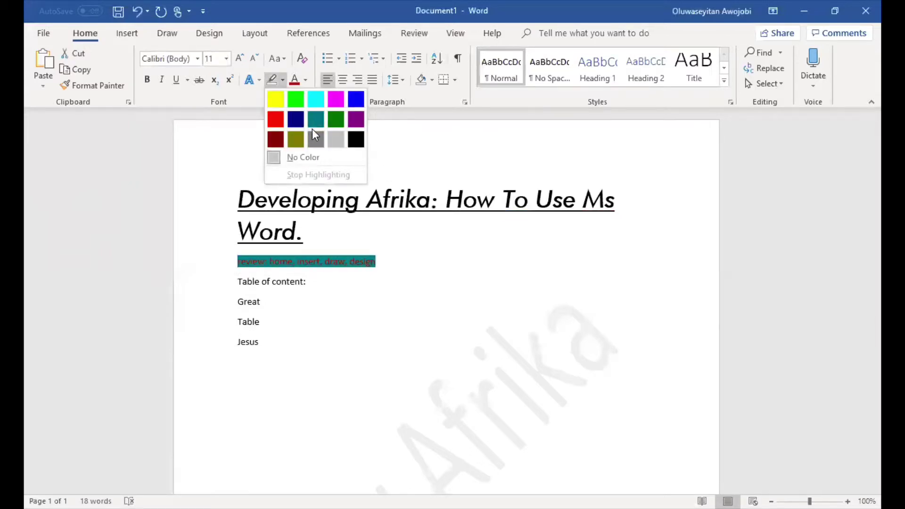
{"action": "left_click", "coordinate": [302, 160]}
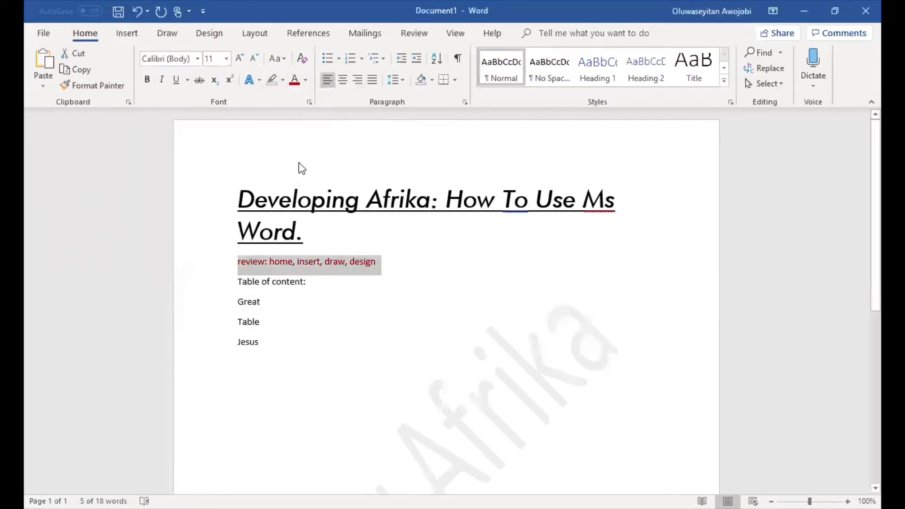
Copy the red review line and paste it below 'Jesus' after a blank line, redoing the paste once.
{"action": "left_click", "coordinate": [331, 262]}
{"action": "left_click_drag", "start_coordinate": [377, 262], "coordinate": [242, 256]}
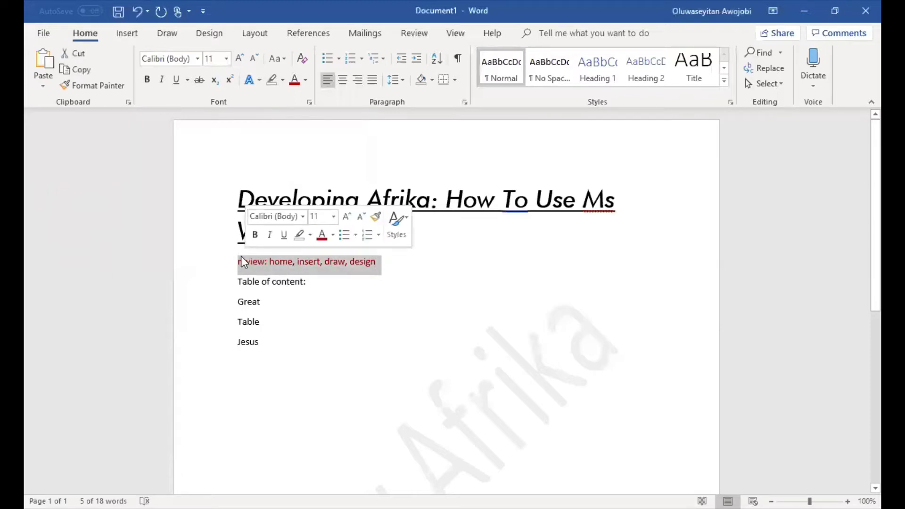
{"action": "left_click", "coordinate": [83, 70]}
{"action": "left_click", "coordinate": [282, 333]}
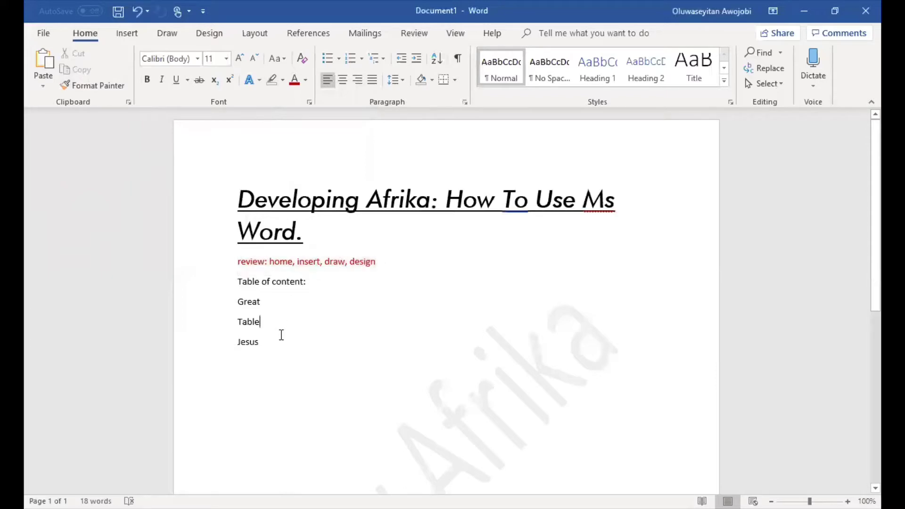
{"action": "left_click", "coordinate": [281, 335]}
{"action": "key", "text": "Return"}
{"action": "key", "text": "Return"}
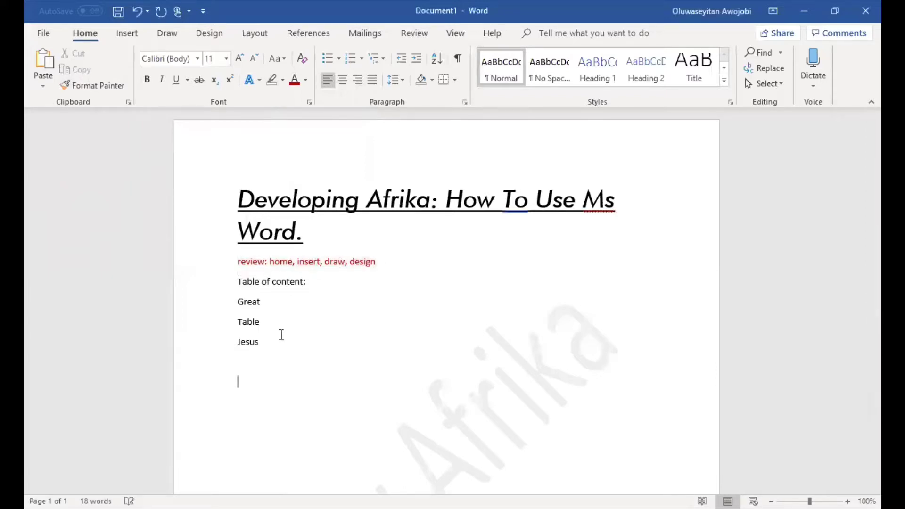
{"action": "key", "text": "ctrl+v"}
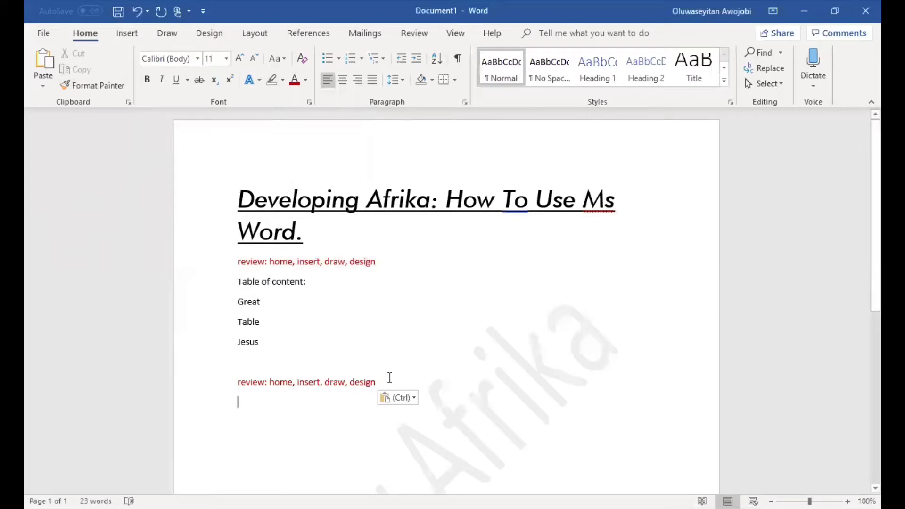
{"action": "left_click_drag", "start_coordinate": [389, 377], "coordinate": [228, 376]}
{"action": "key", "text": "BackSpace"}
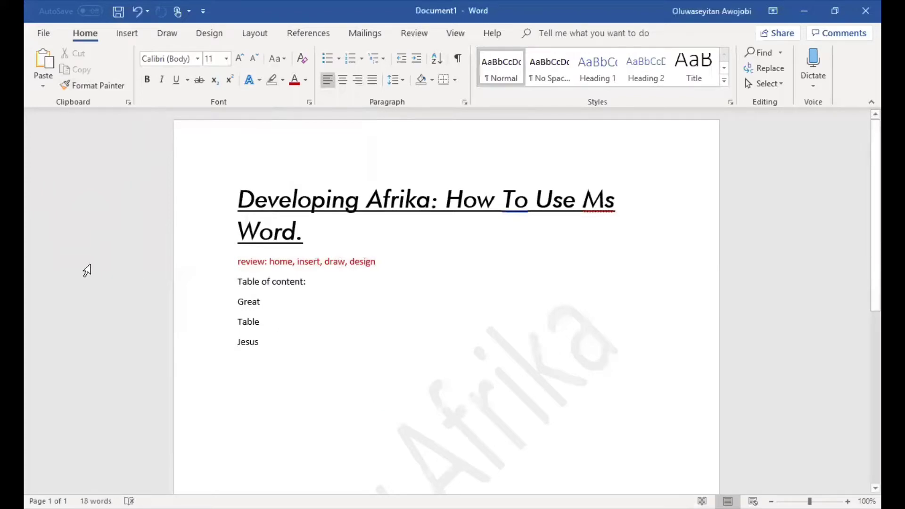
{"action": "left_click", "coordinate": [39, 63]}
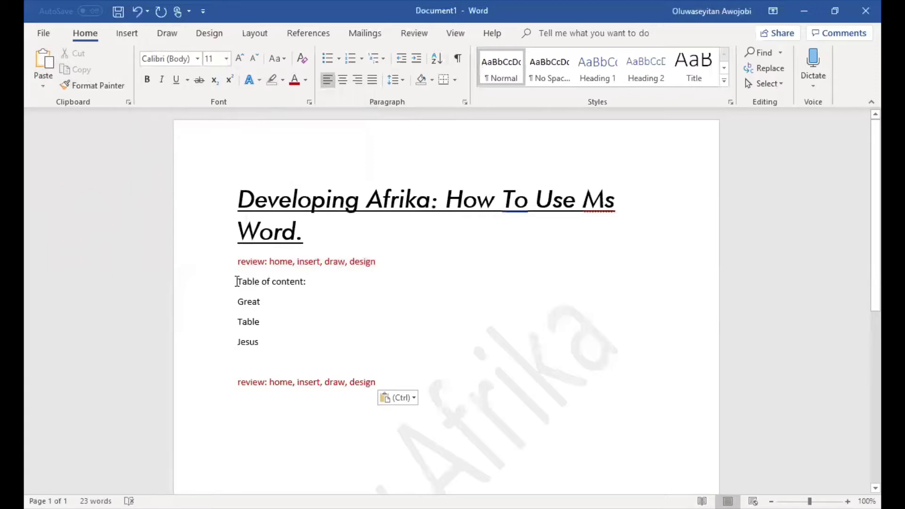
Bold the 'Table of content:' line, then select the Great, Table and Jesus lines below it.
{"action": "left_click_drag", "start_coordinate": [237, 281], "coordinate": [319, 282]}
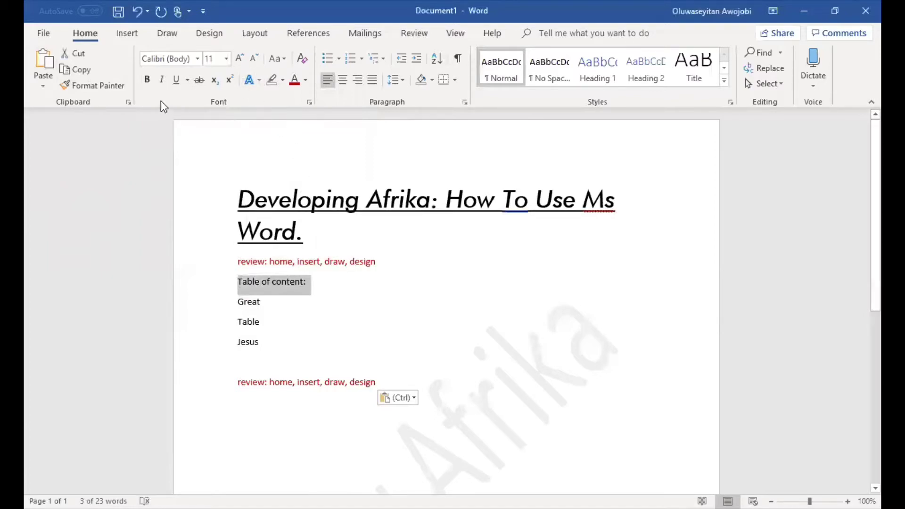
{"action": "left_click", "coordinate": [147, 80]}
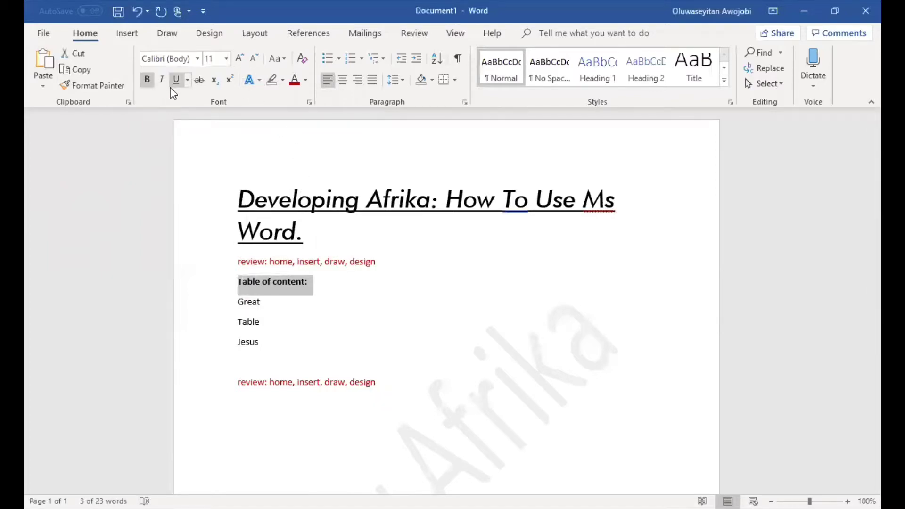
{"action": "left_click", "coordinate": [258, 304]}
{"action": "left_click_drag", "start_coordinate": [236, 302], "coordinate": [258, 338]}
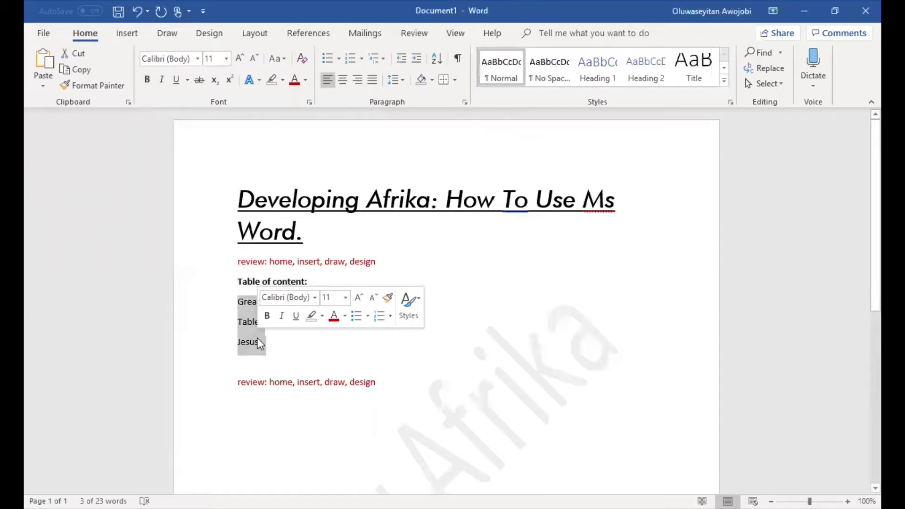
Number the Great, Table and Jesus lines as a 1. 2. 3. list.
{"action": "left_click", "coordinate": [337, 58]}
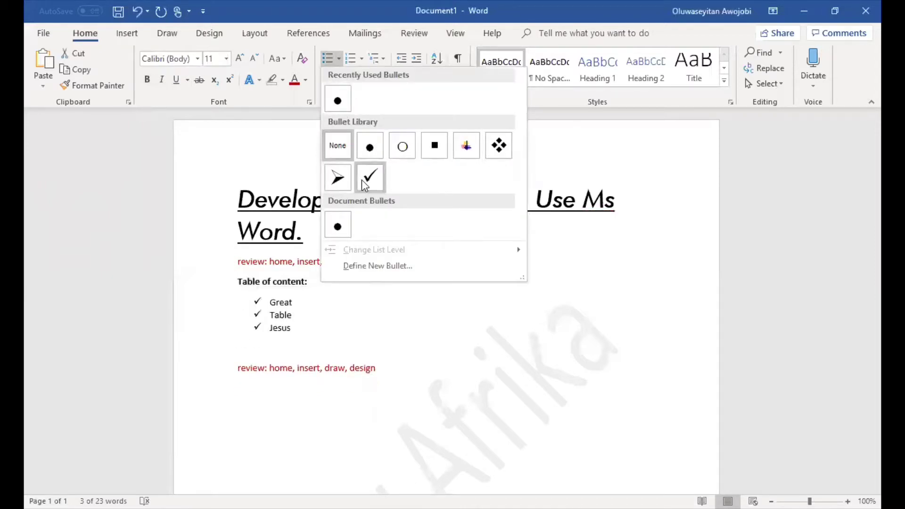
{"action": "left_click", "coordinate": [351, 59]}
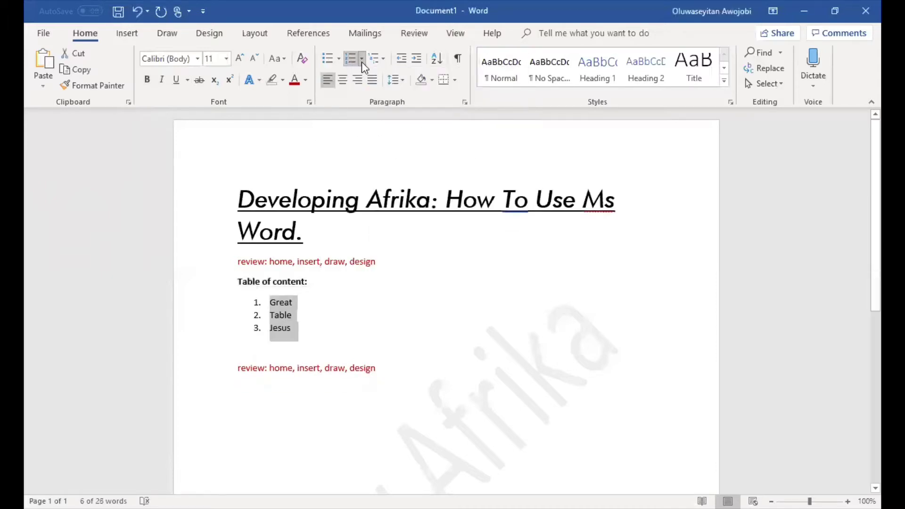
{"action": "left_click", "coordinate": [361, 60]}
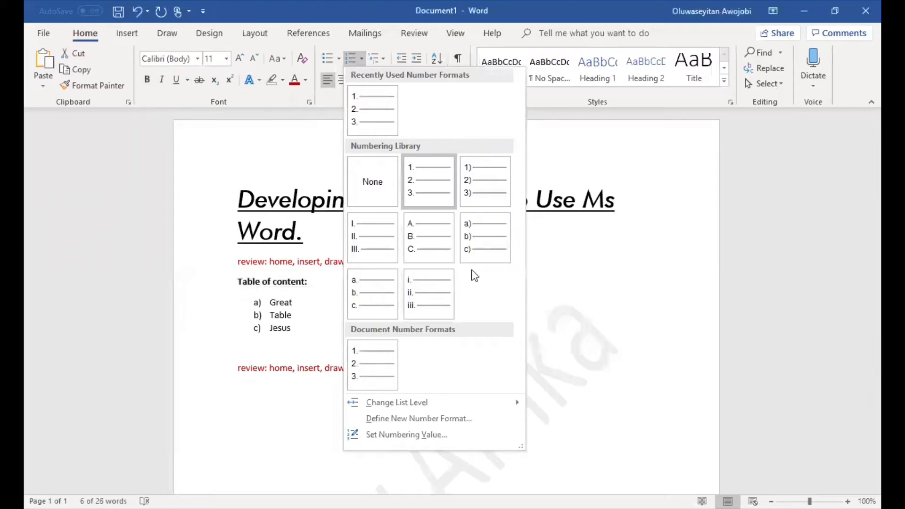
{"action": "left_click", "coordinate": [289, 267]}
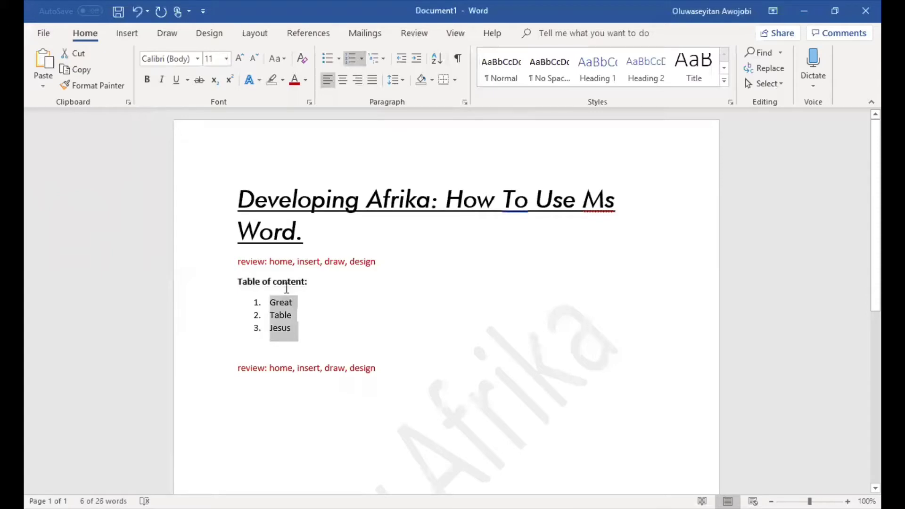
Set the numbered list's line spacing to 1.5, leaving its shading unchanged.
{"action": "left_click", "coordinate": [403, 83]}
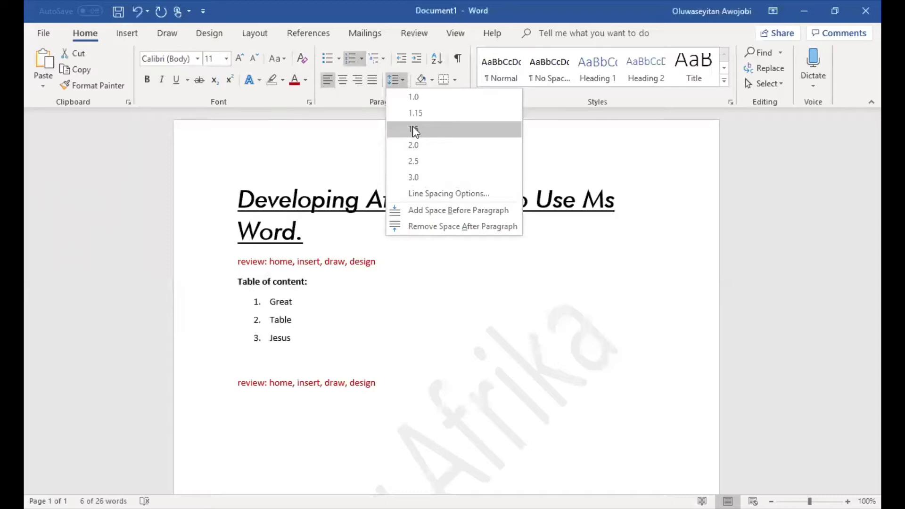
{"action": "left_click", "coordinate": [413, 129]}
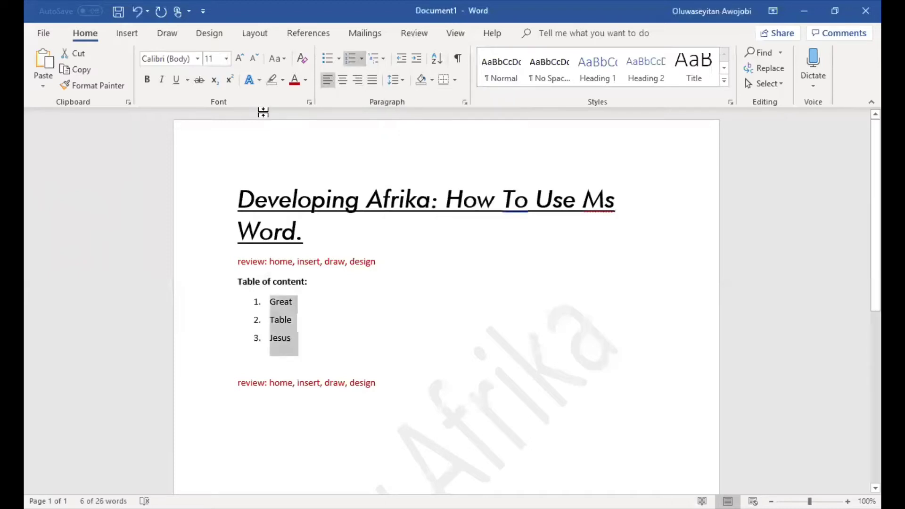
{"action": "left_click", "coordinate": [430, 80]}
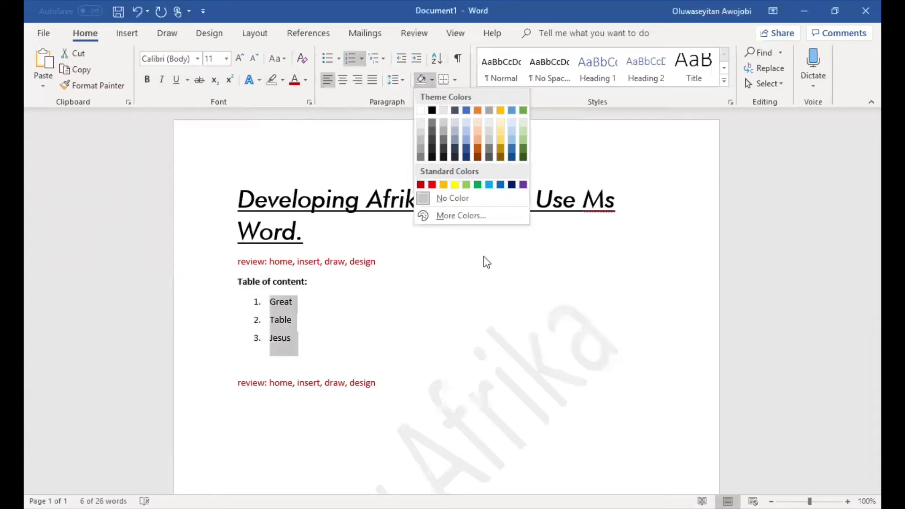
{"action": "left_click", "coordinate": [468, 266]}
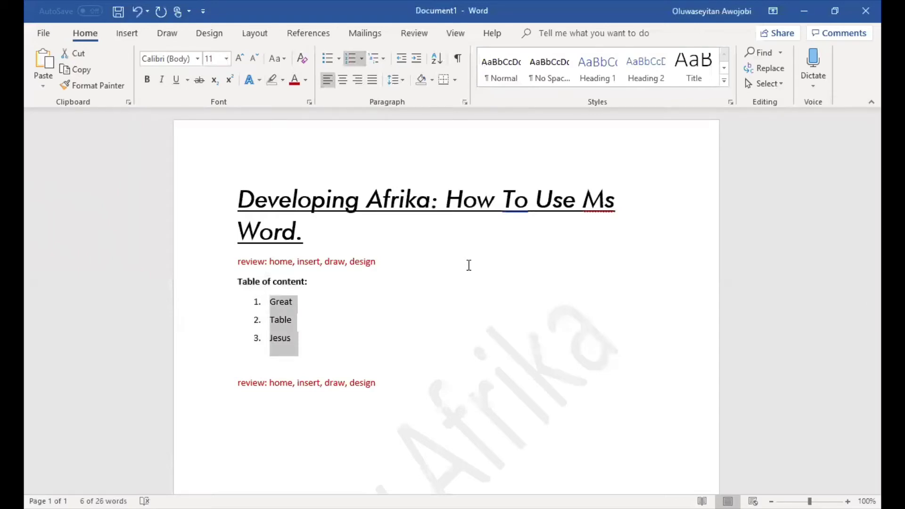
{"action": "left_click", "coordinate": [42, 33]}
In Save As, choose the Desktop and enter 'Tutorial' as the Word document's file name.
{"action": "left_click", "coordinate": [66, 186]}
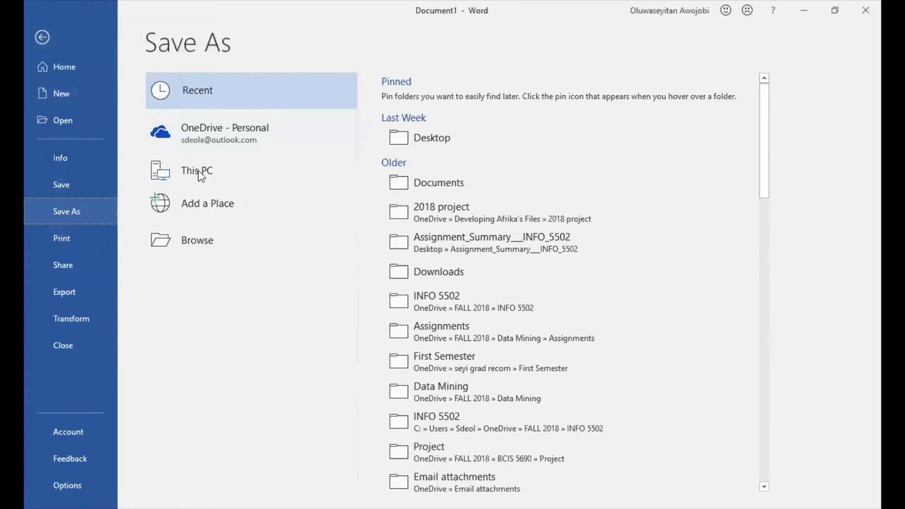
{"action": "left_click", "coordinate": [425, 139]}
{"action": "left_click", "coordinate": [440, 101]}
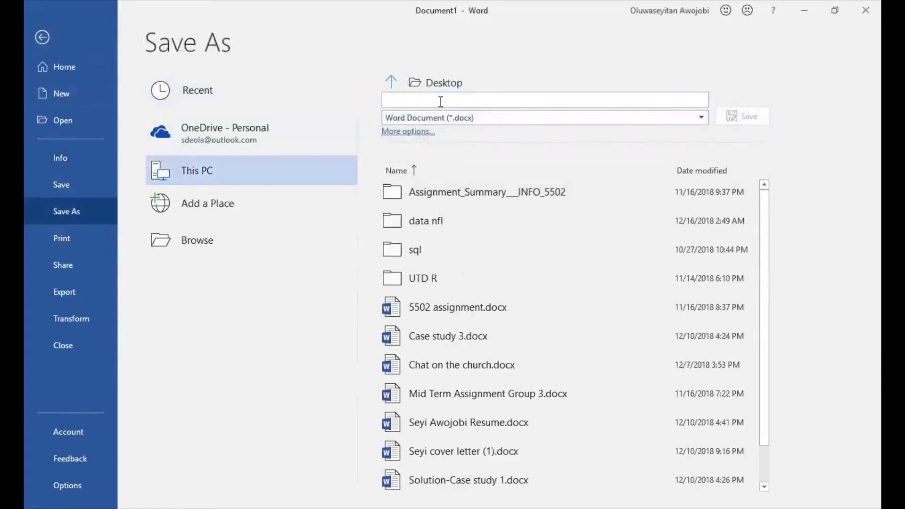
{"action": "type", "text": "Tutorial"}
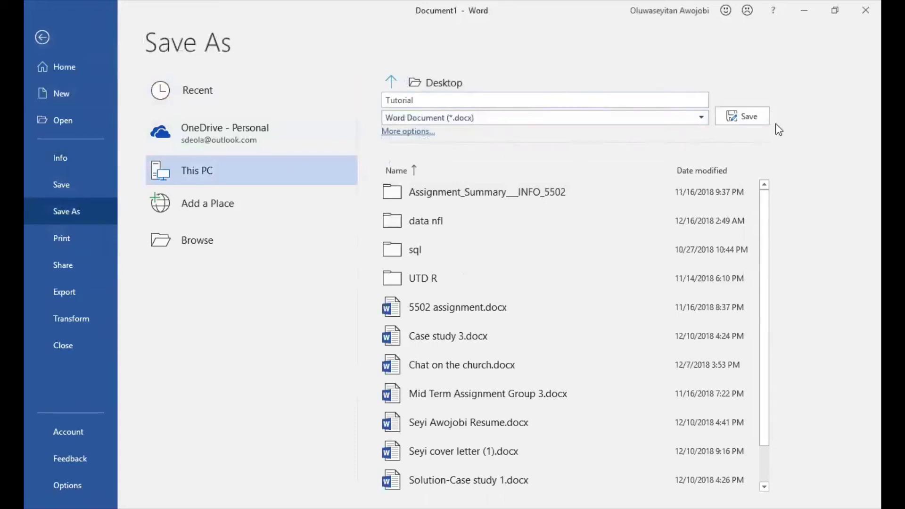
{"action": "left_click", "coordinate": [736, 115]}
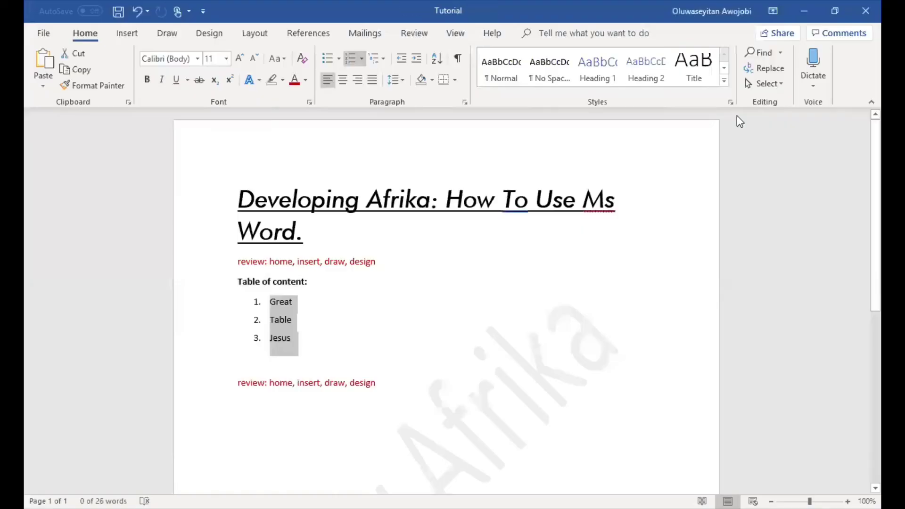